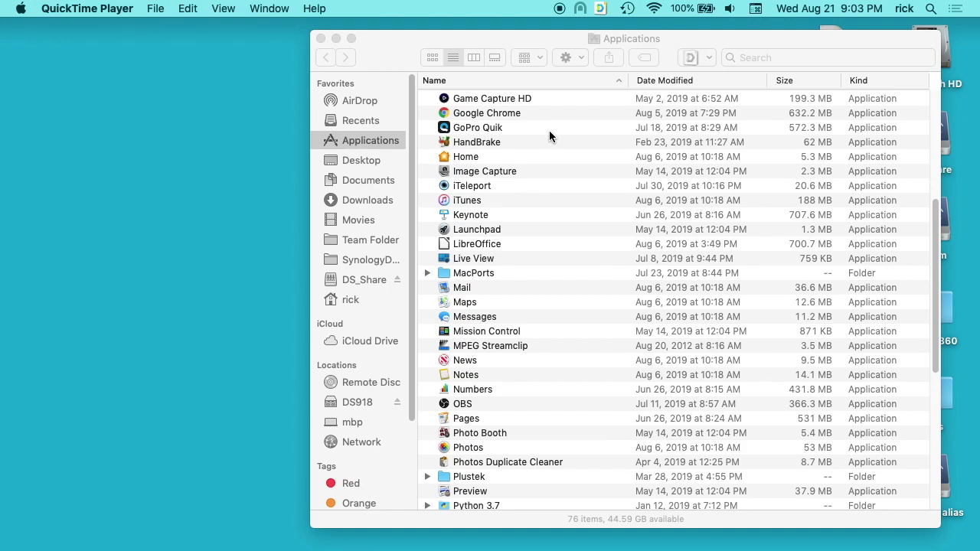
Bring the Finder Applications window forward and scroll through its 76 listed apps
click(650, 40)
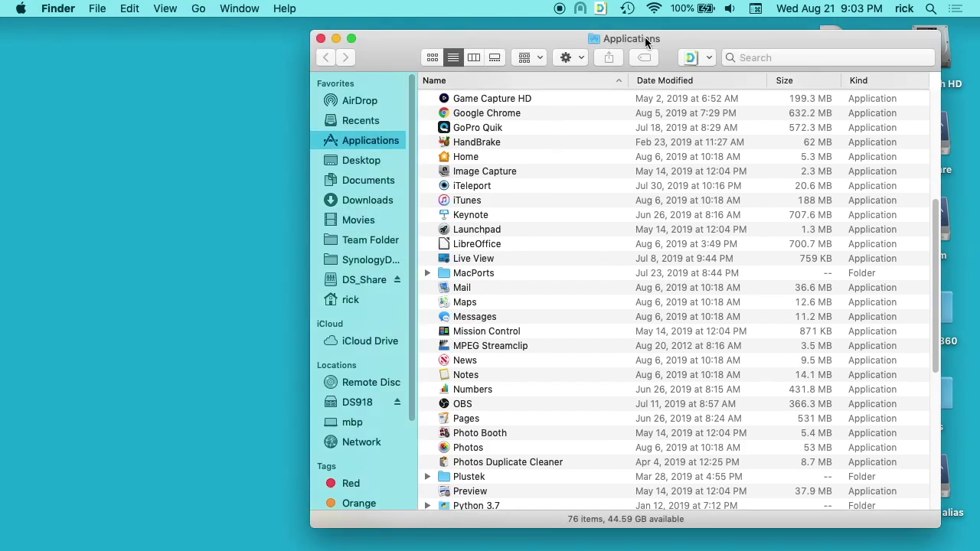
scroll(579, 329, down, 10)
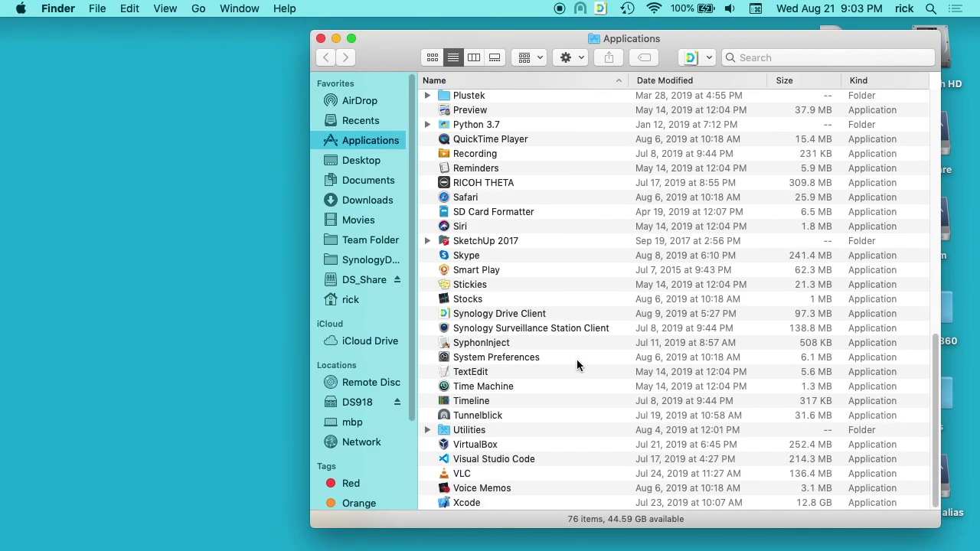
scroll(576, 359, up, 5)
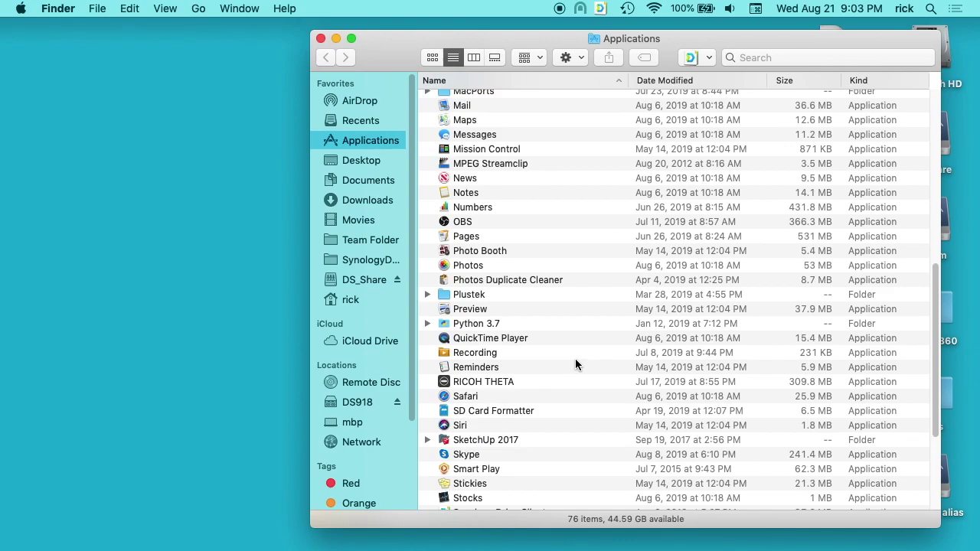
mouse_move(832, 536)
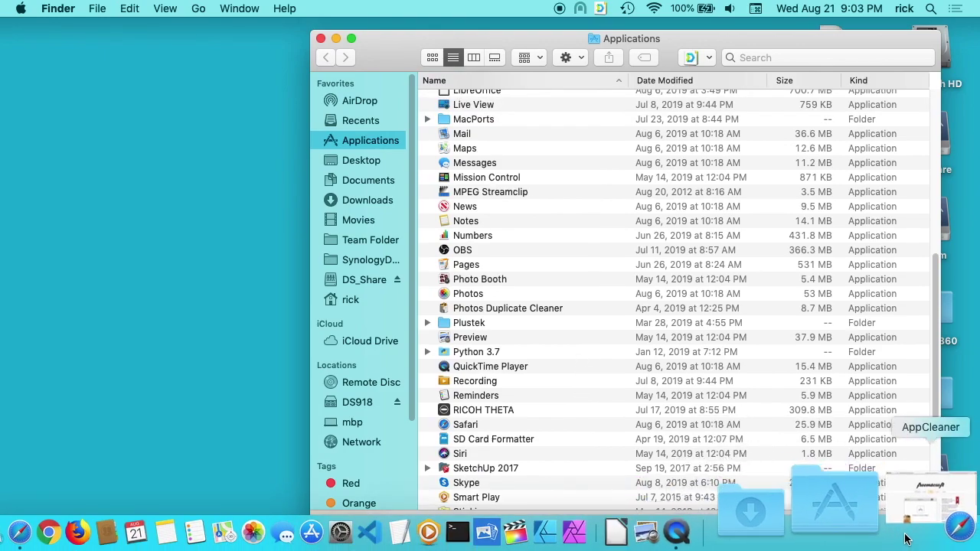
click(940, 533)
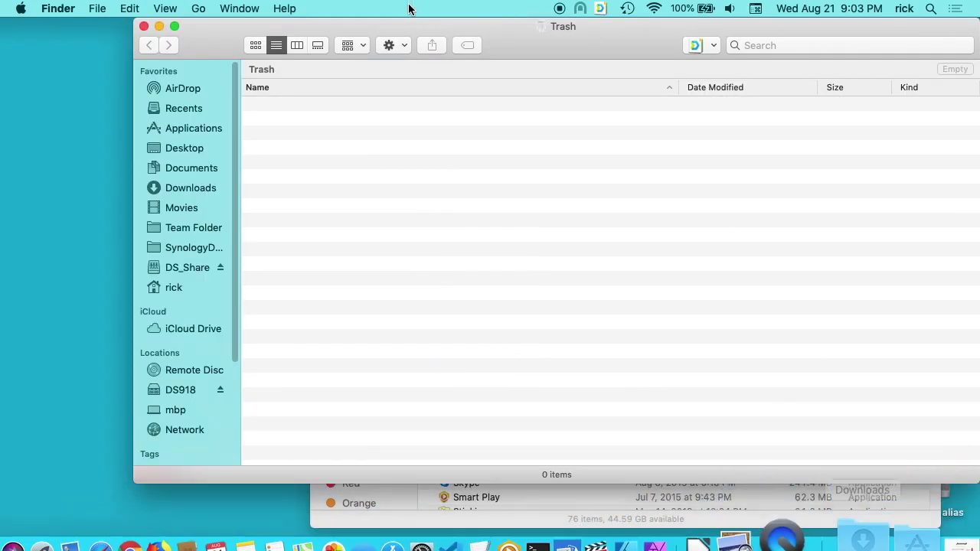
drag(954, 481, 296, 255)
click(547, 391)
click(466, 483)
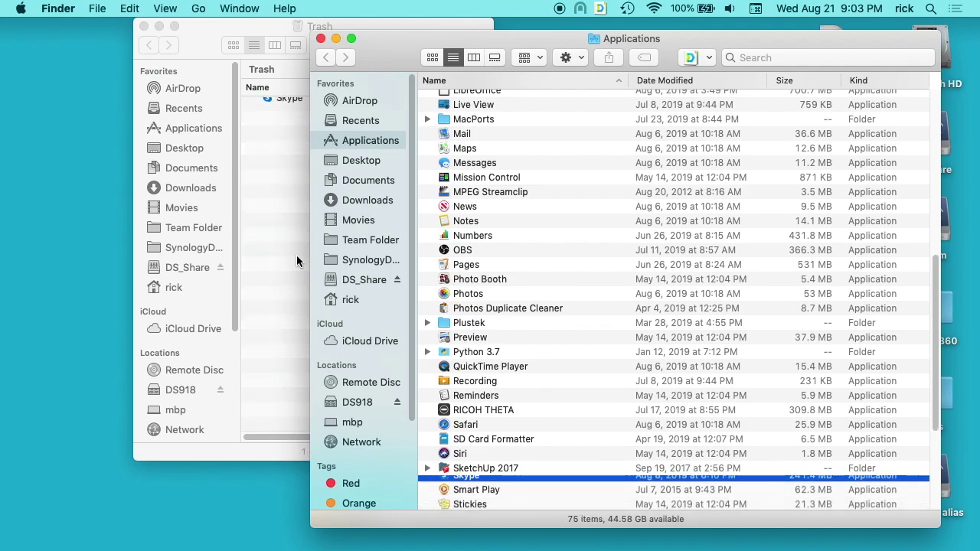
click(296, 255)
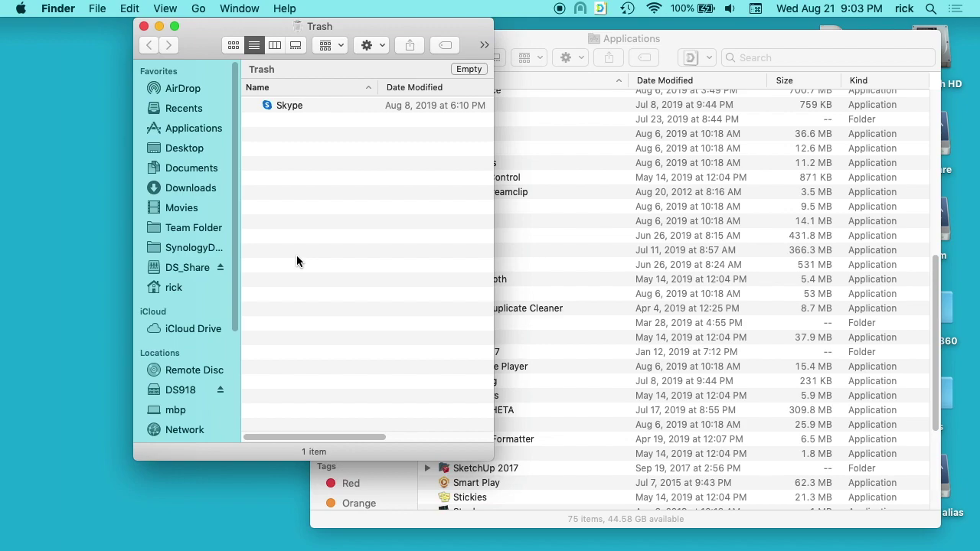
click(129, 8)
click(132, 27)
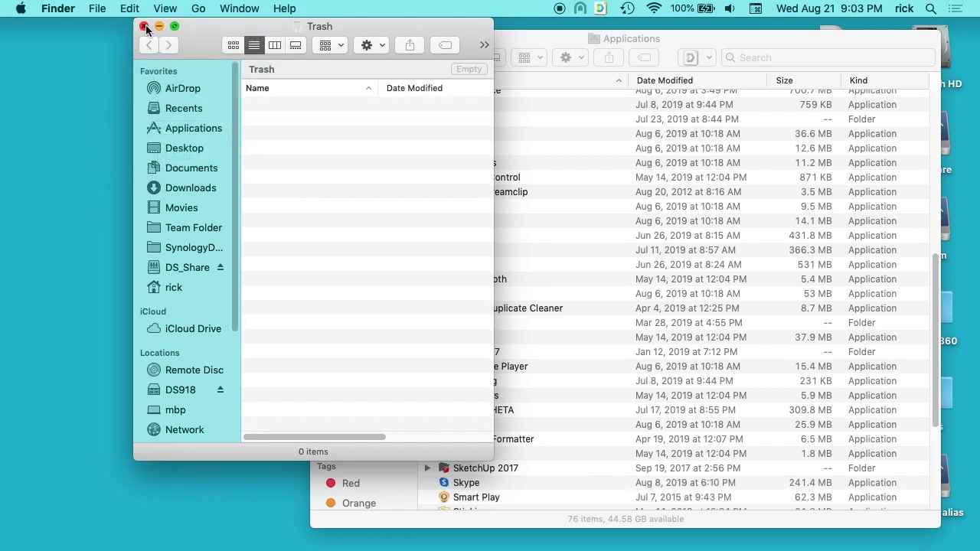
Close the Trash window and launch Launchpad from the Applications folder
click(144, 27)
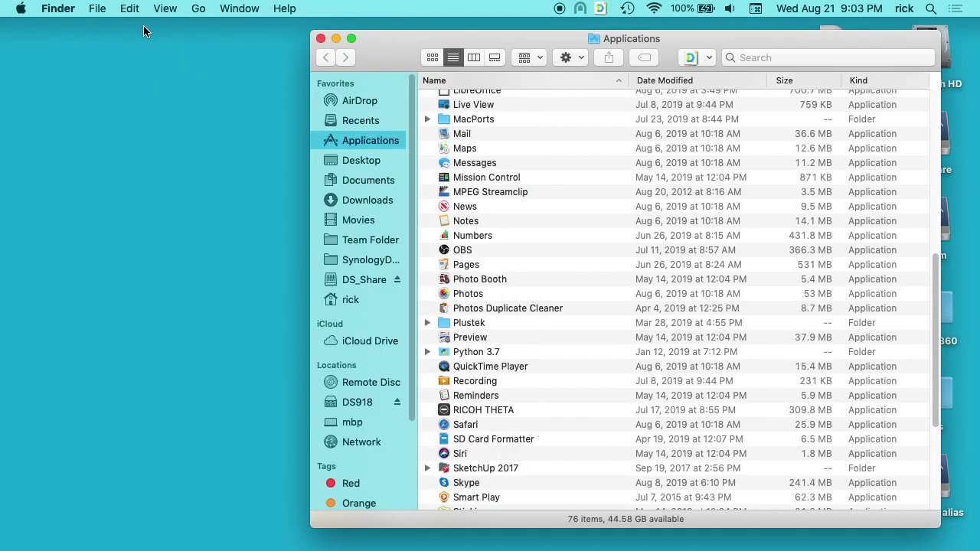
mouse_move(341, 548)
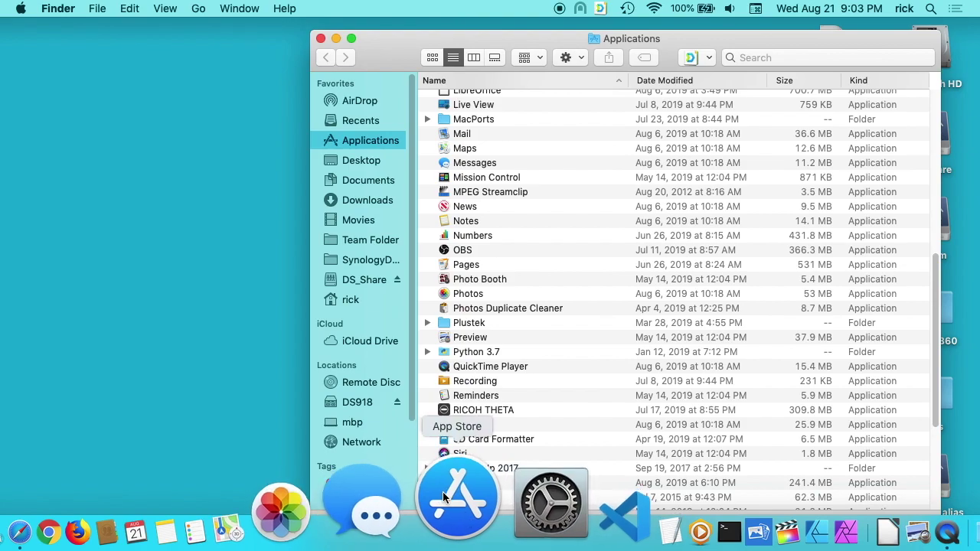
scroll(588, 386, up, 3)
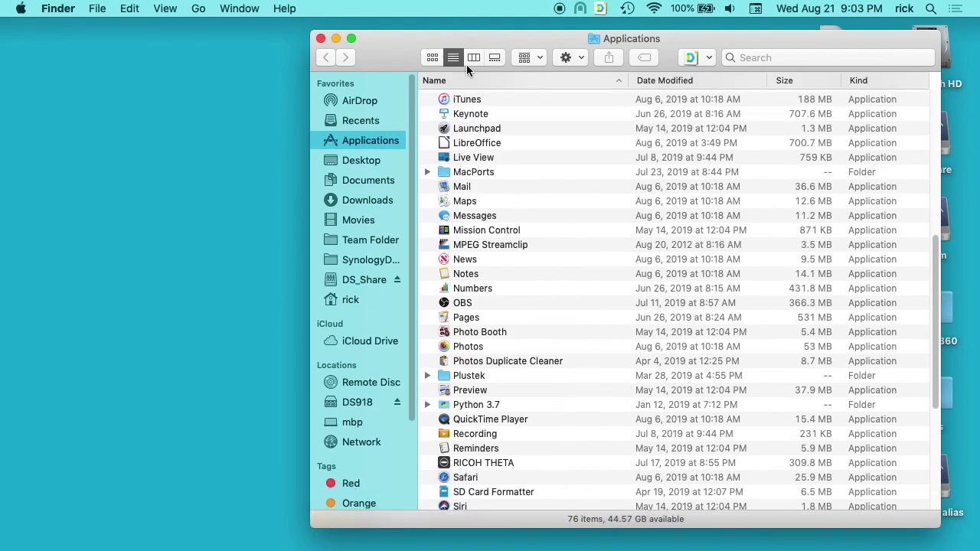
double_click(492, 129)
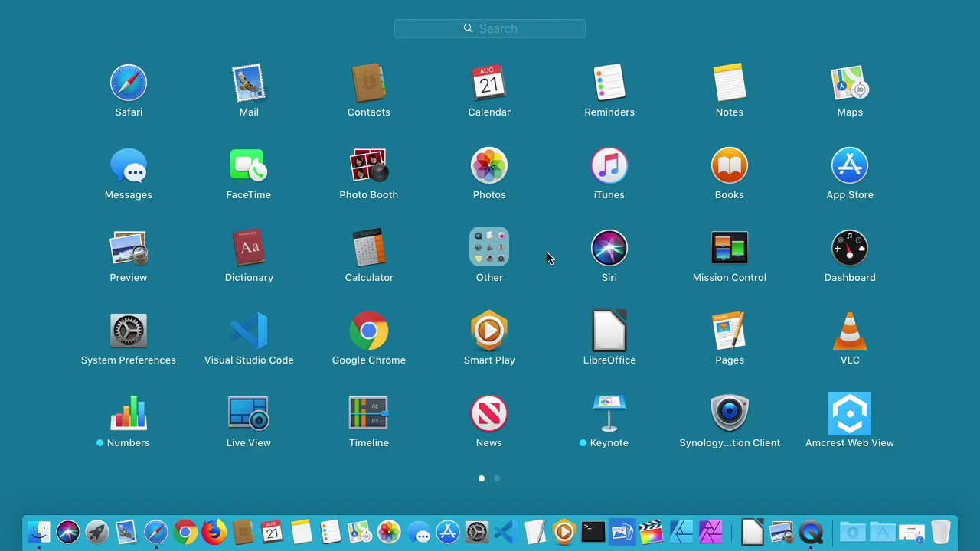
Put the Launchpad icons into delete mode and move to the second page of apps
click(613, 251)
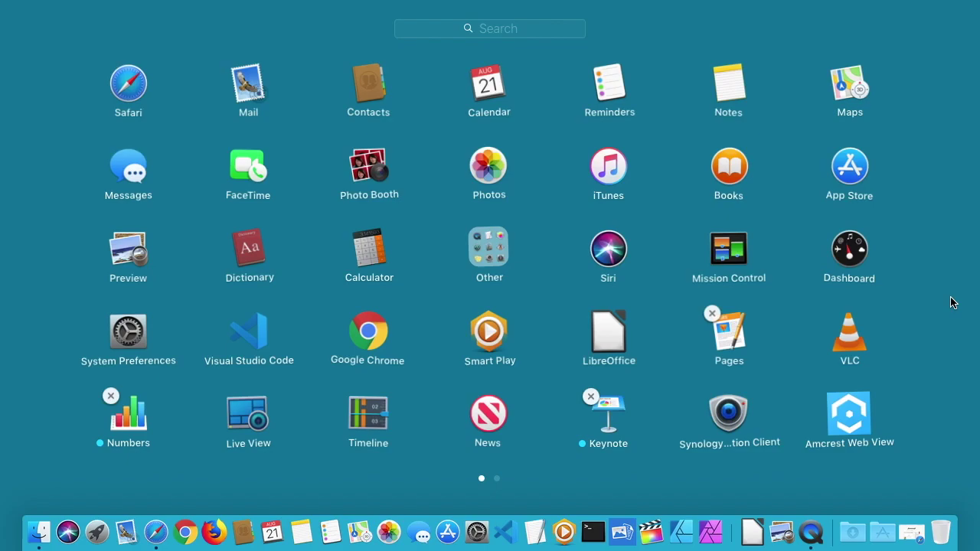
drag(949, 303, 903, 332)
drag(913, 277, 255, 267)
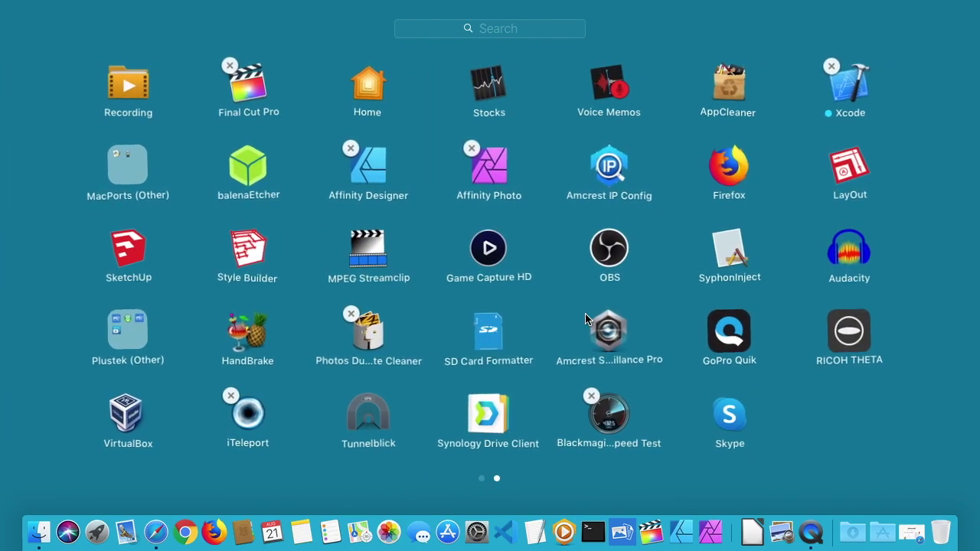
Cancel deleting Blackmagic Disk Speed Test, then leave delete mode and exit Launchpad
click(592, 397)
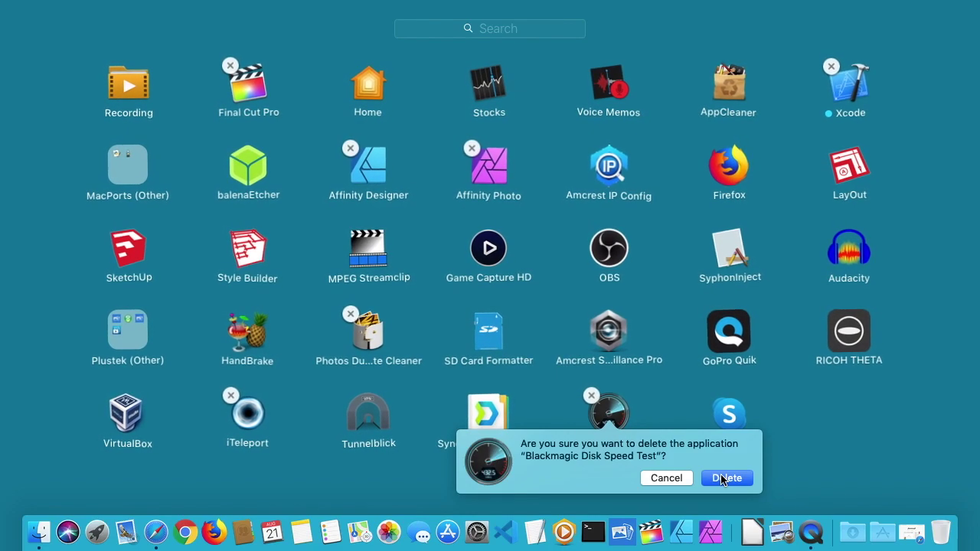
click(654, 480)
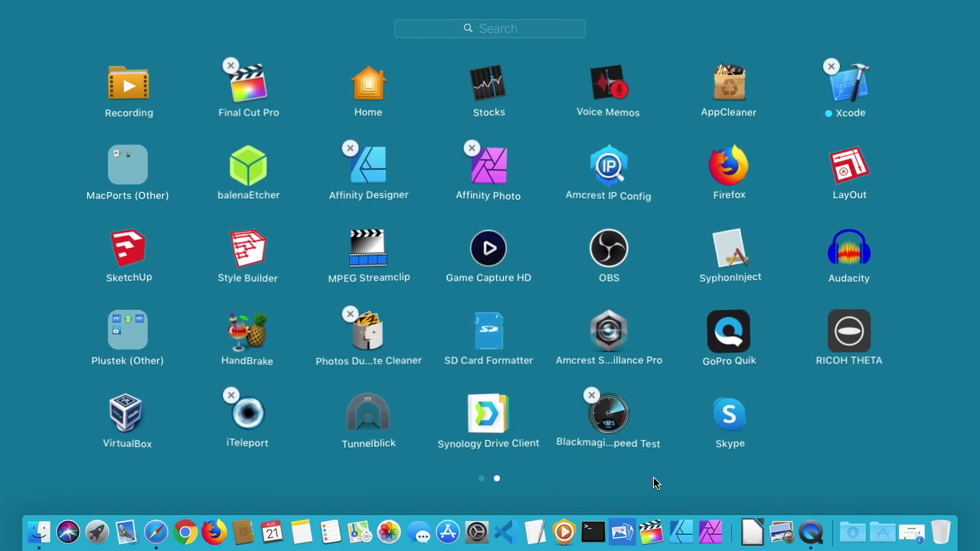
click(839, 438)
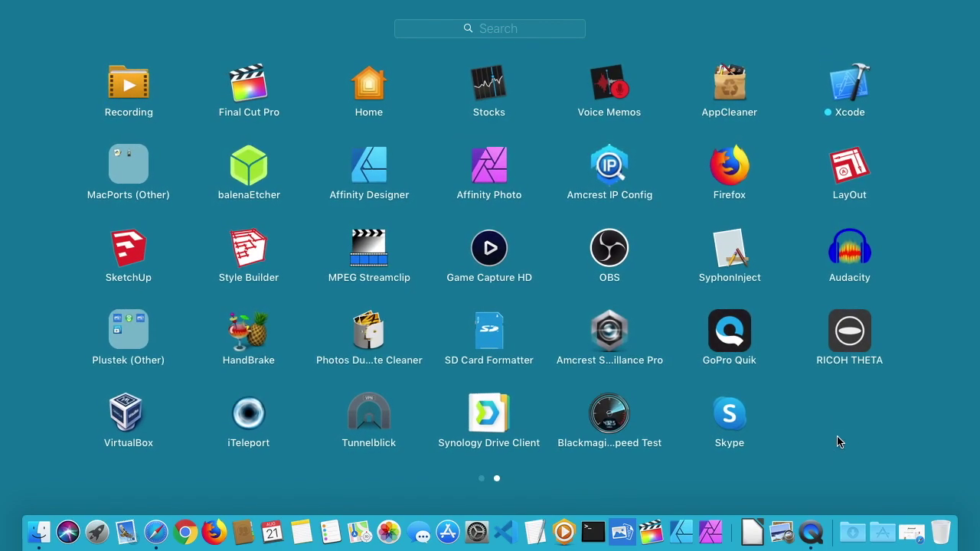
click(834, 434)
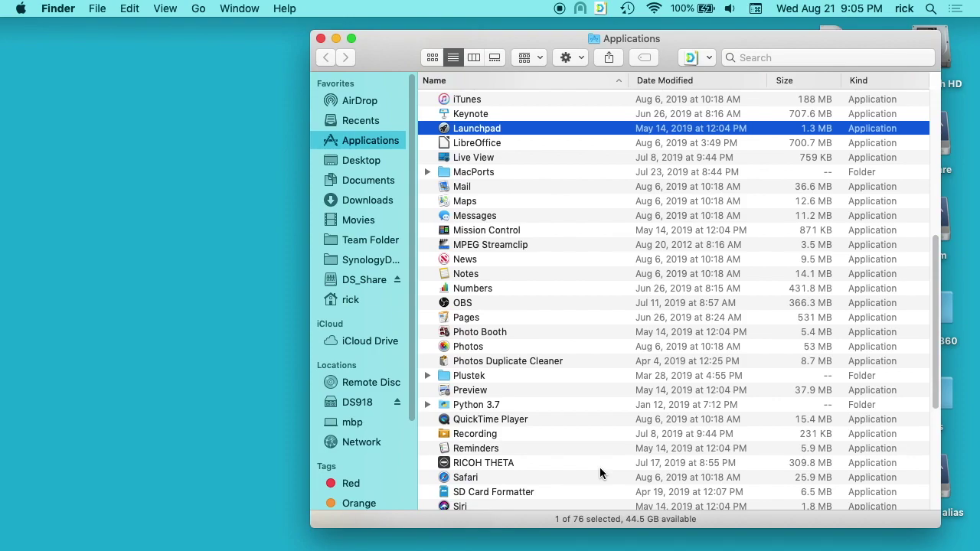
Show Synology Drive Client's package contents and expand SharedSupport to find its uninstaller
scroll(600, 470, down, 10)
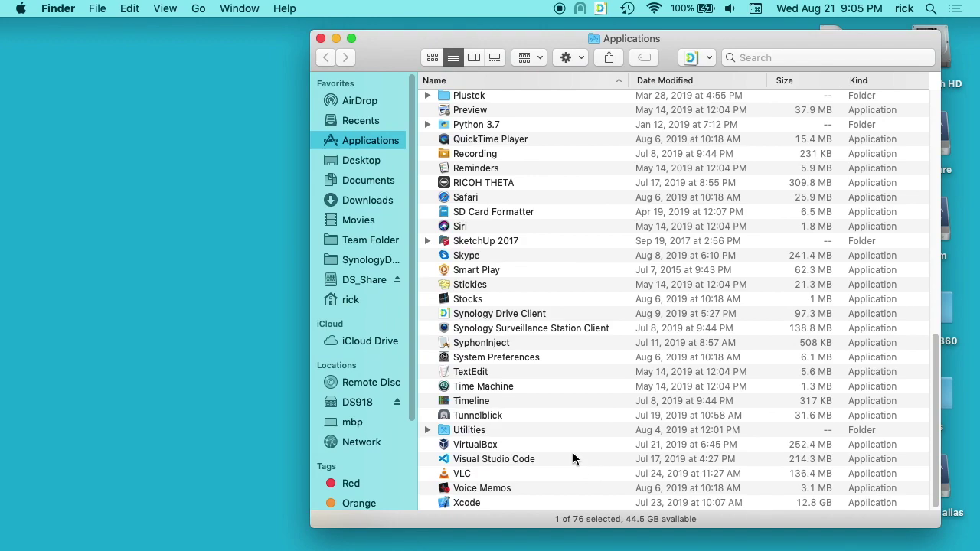
click(474, 315)
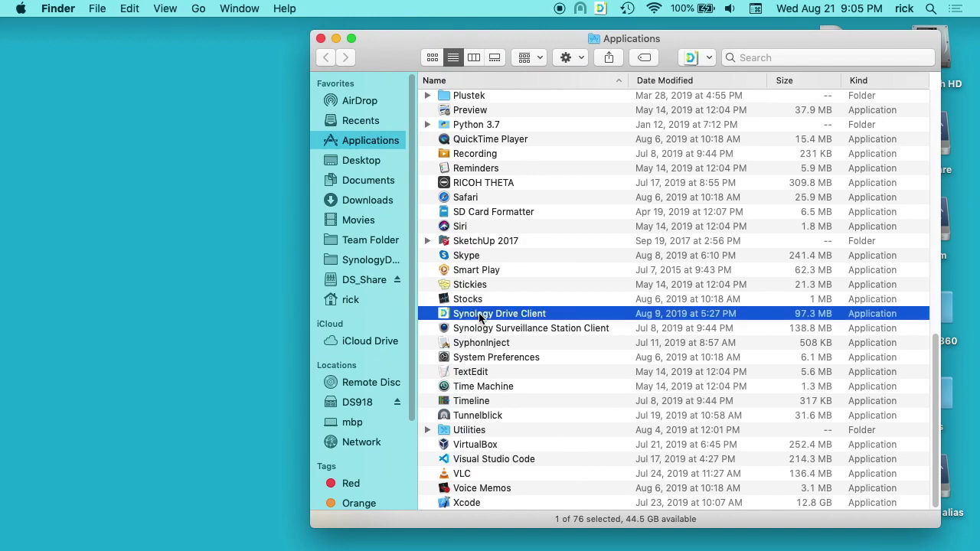
right_click(480, 317)
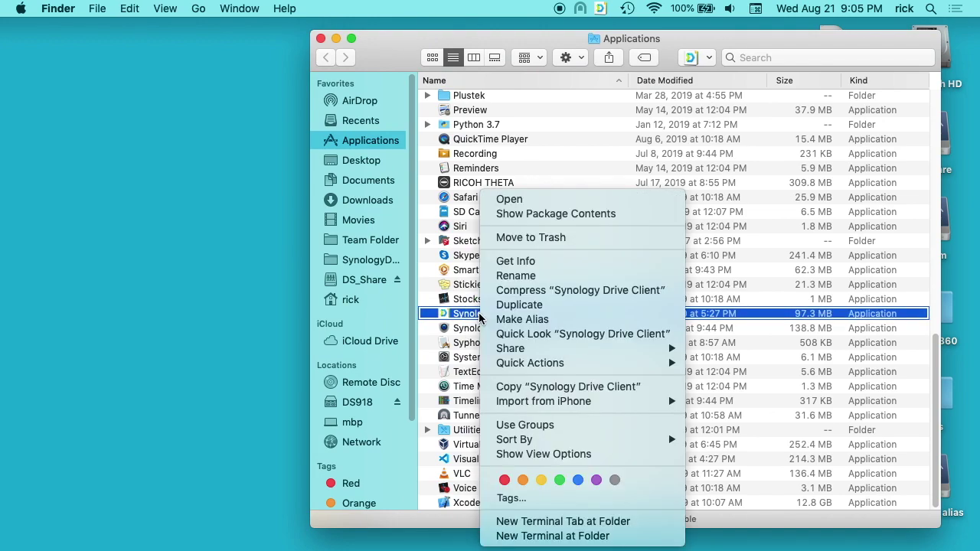
click(559, 218)
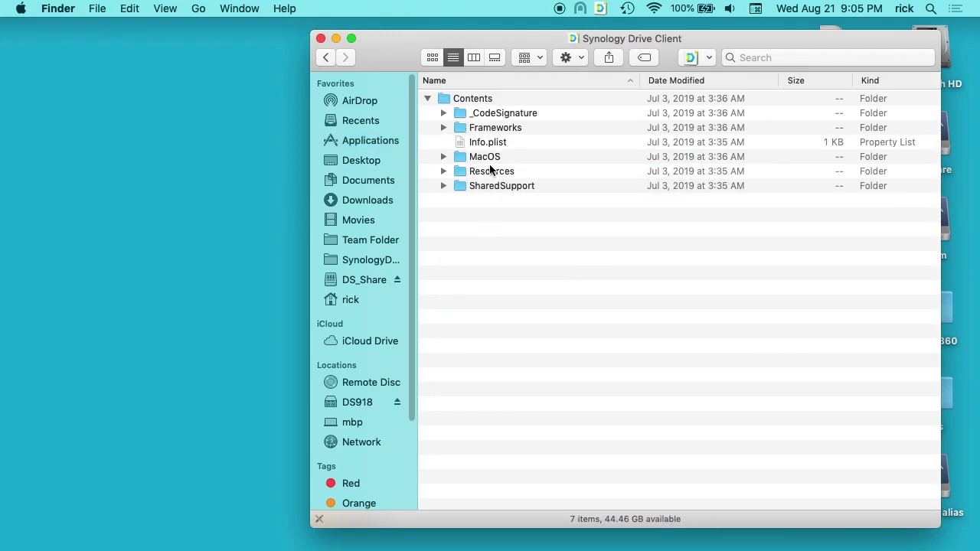
click(443, 186)
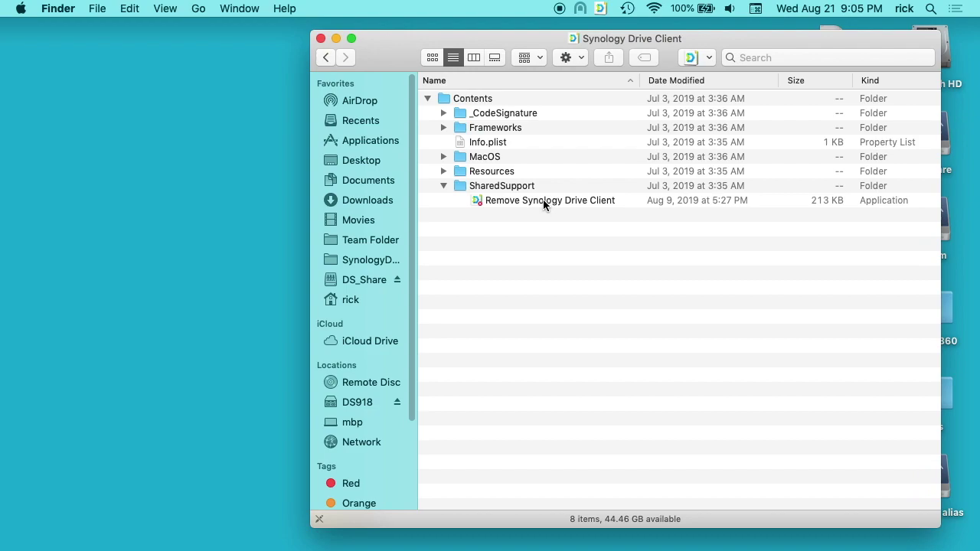
click(428, 99)
Close the package window, then review the AppCleaner download page in Safari and close Safari
click(320, 38)
mouse_move(240, 547)
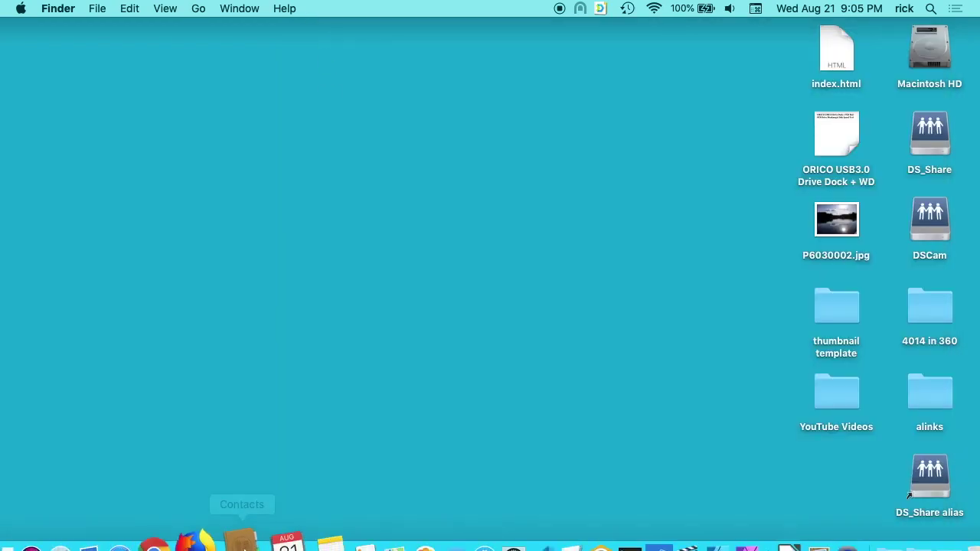
click(144, 521)
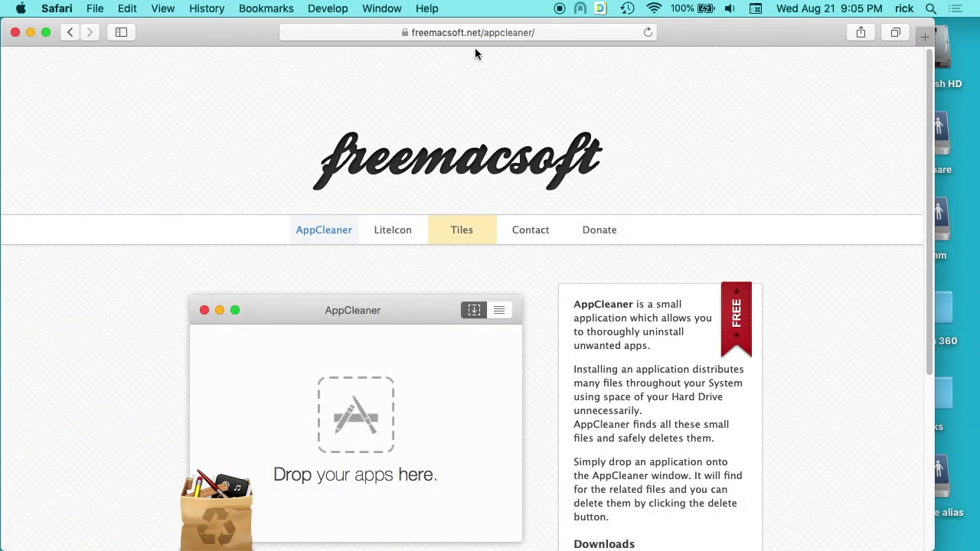
scroll(392, 300, down, 3)
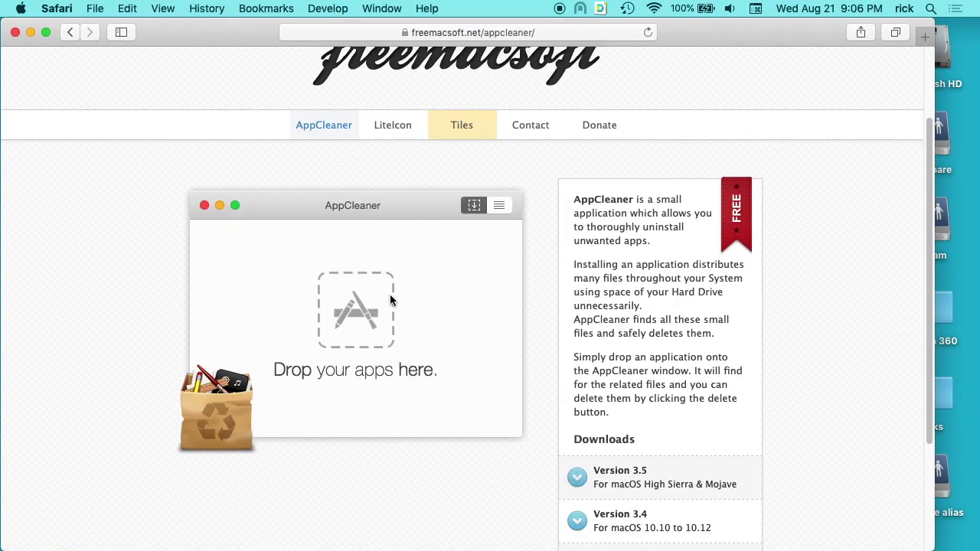
click(16, 32)
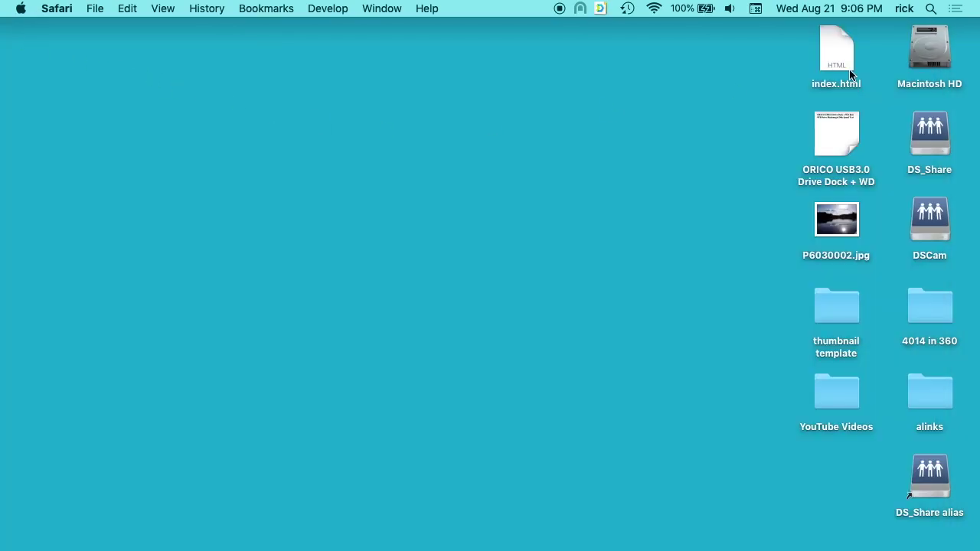
Open the Applications folder in Finder from the Dock stack
mouse_move(793, 529)
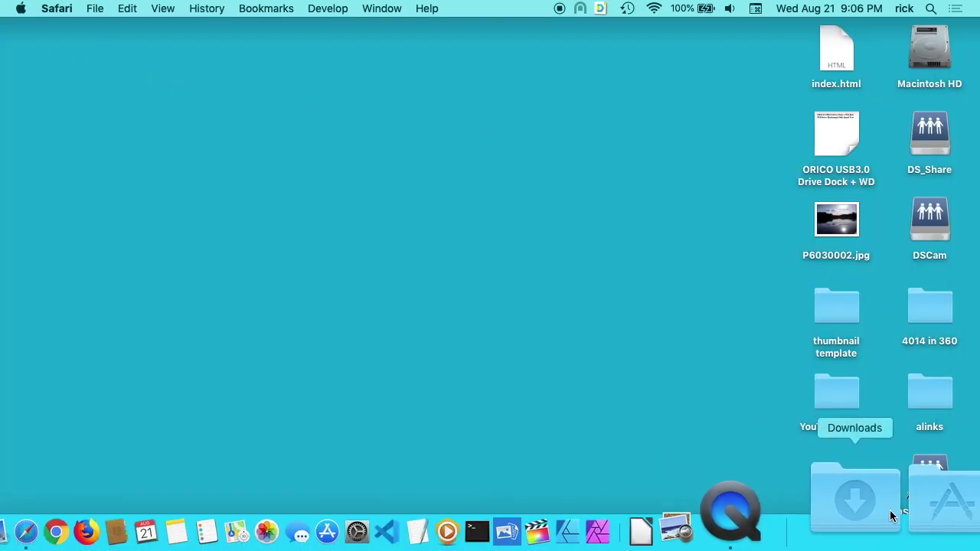
click(910, 511)
click(915, 448)
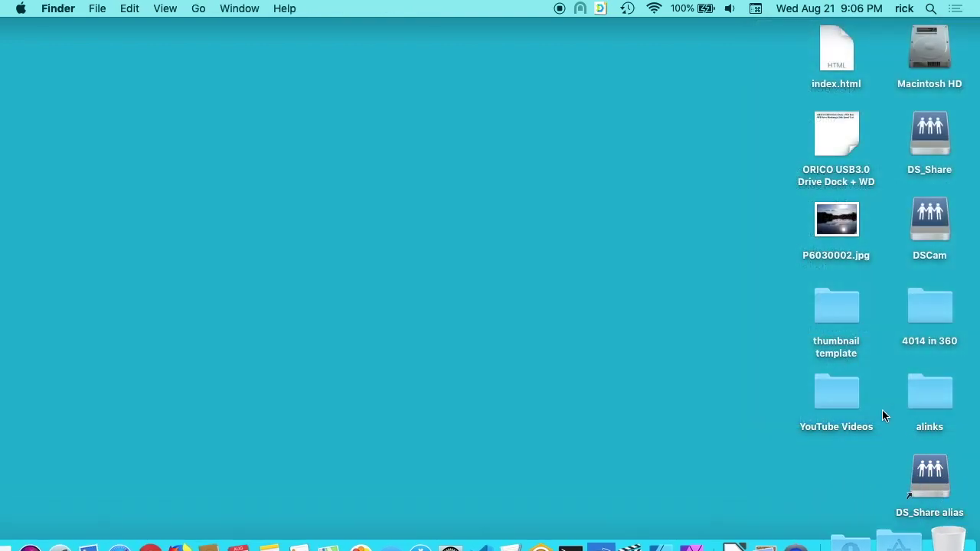
Launch AppCleaner, place Finder left and AppCleaner right, and scroll to Synology Drive Client
scroll(546, 147, up, 10)
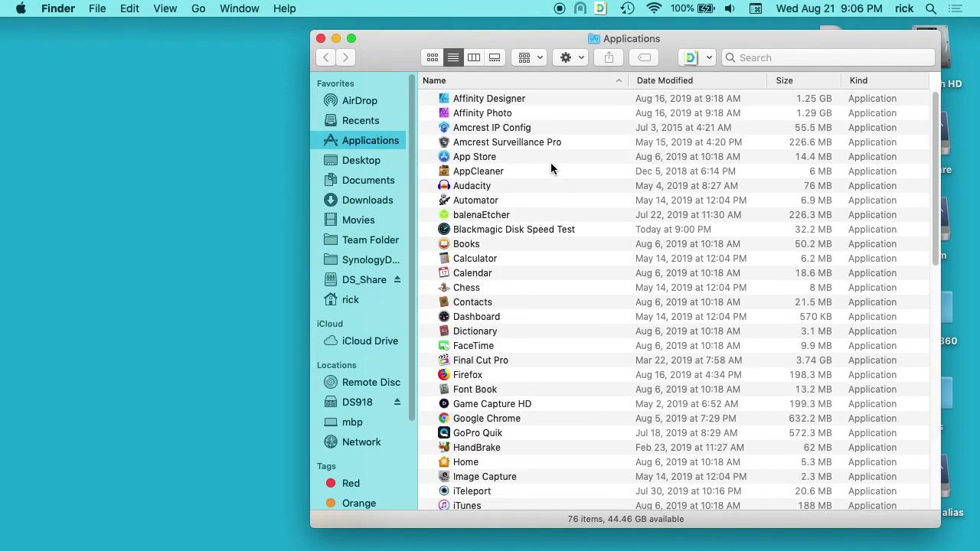
double_click(472, 171)
drag(406, 59, 69, 50)
drag(678, 36, 750, 42)
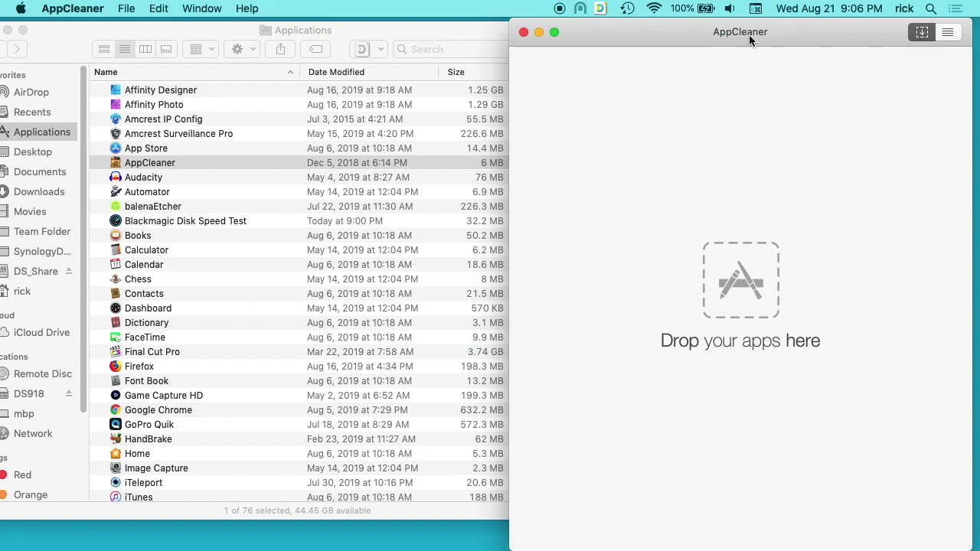
scroll(184, 369, down, 1)
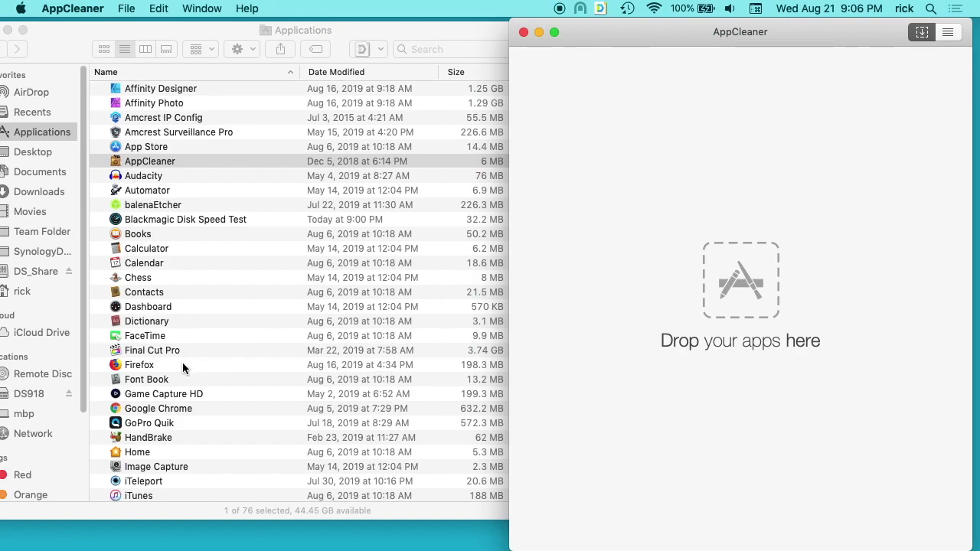
scroll(182, 365, down, 15)
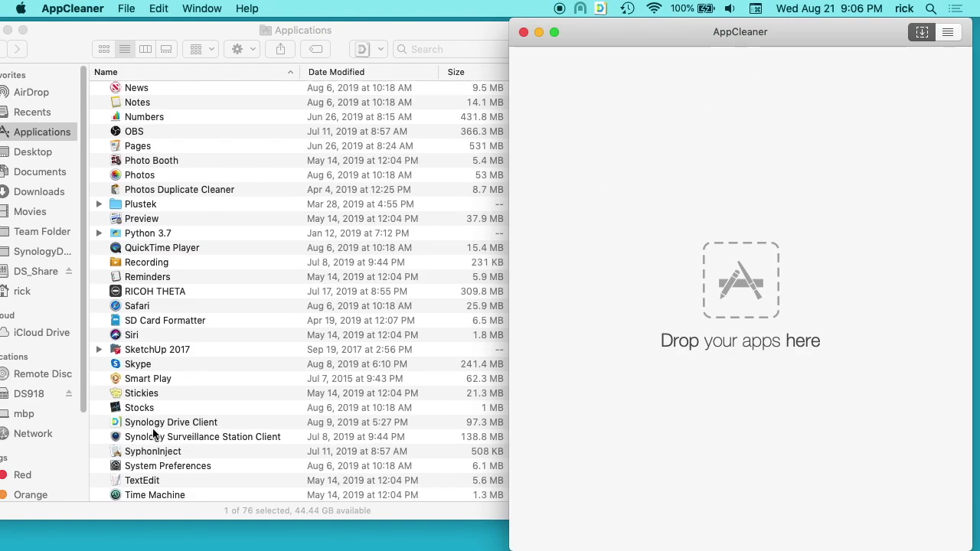
click(154, 434)
drag(154, 423, 826, 395)
click(860, 30)
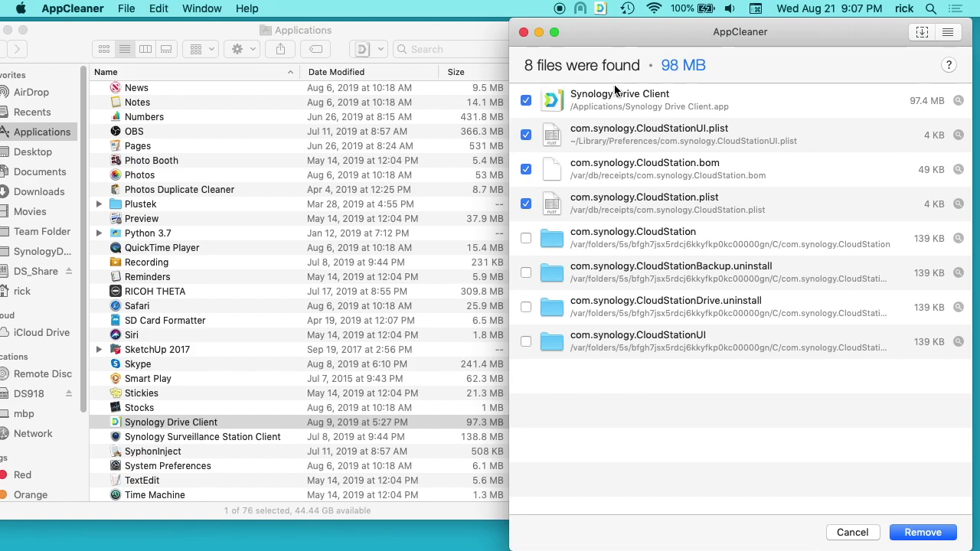
click(851, 533)
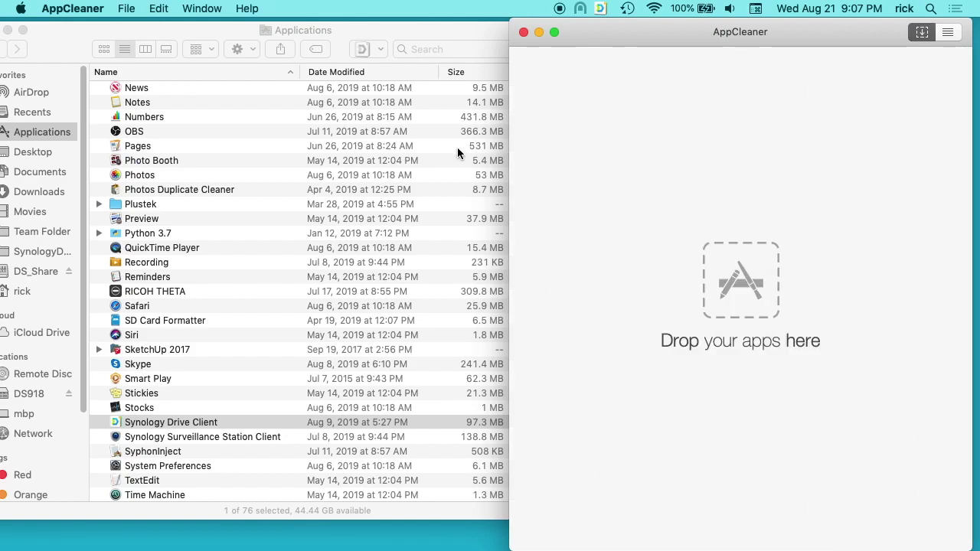
click(71, 8)
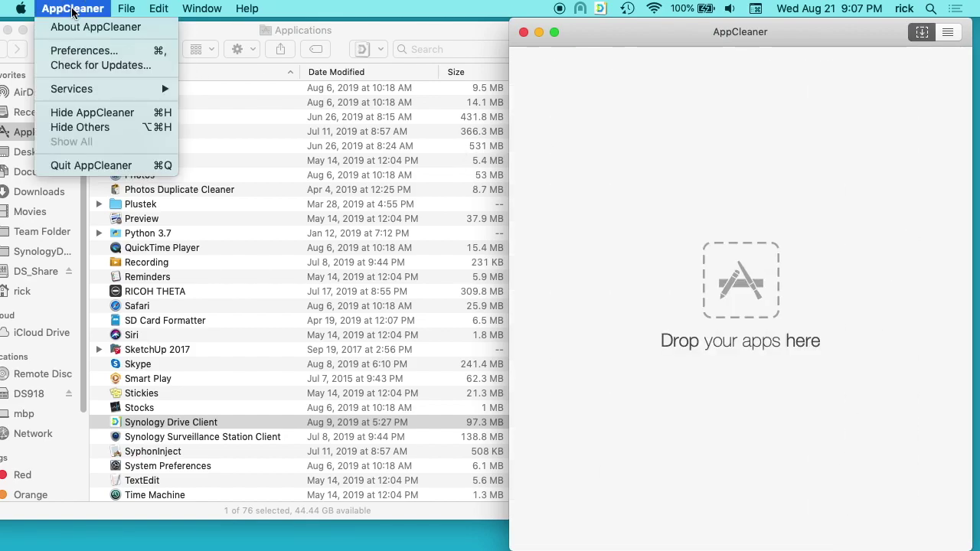
click(84, 48)
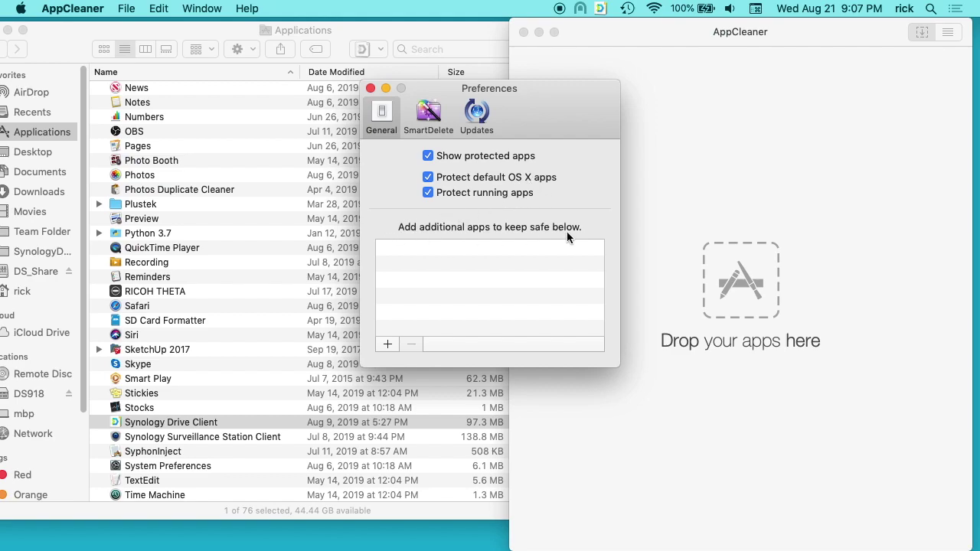
click(430, 116)
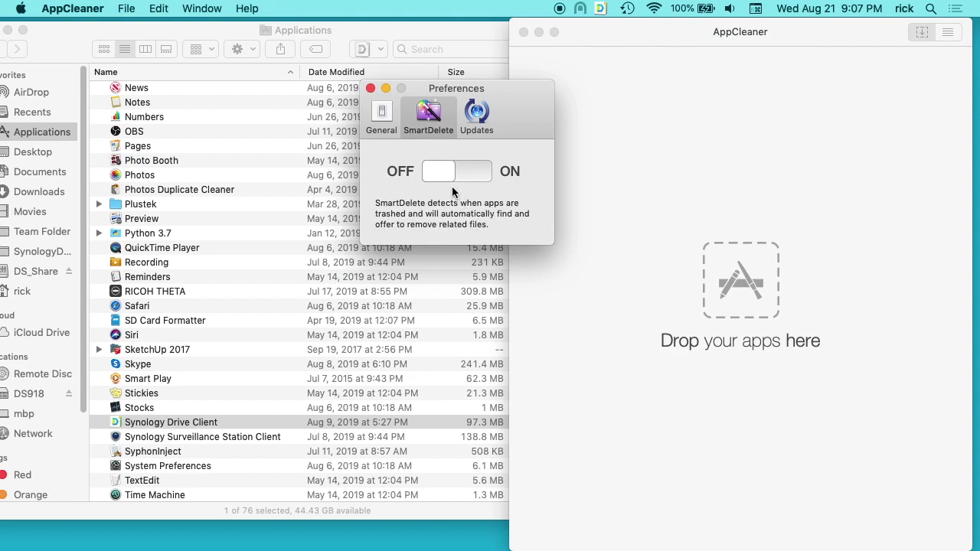
click(478, 136)
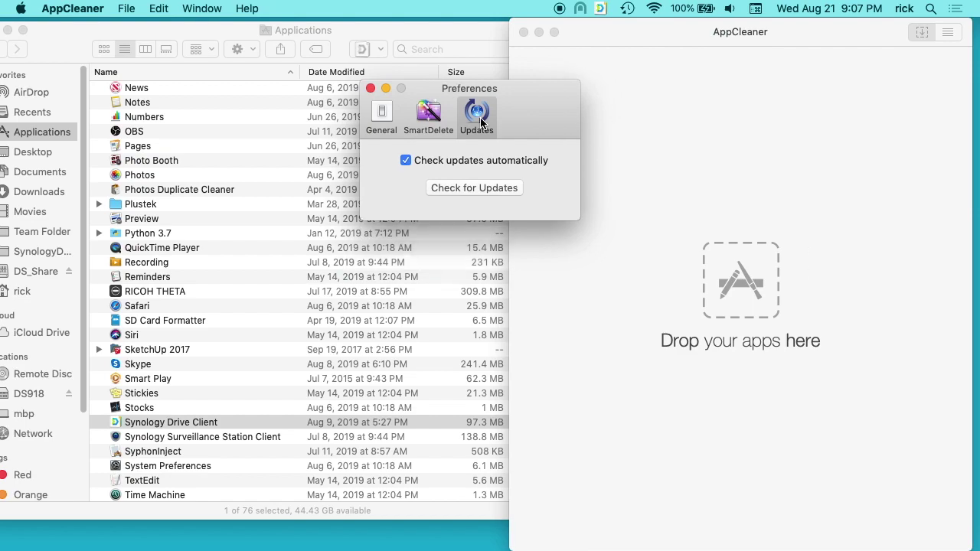
click(371, 89)
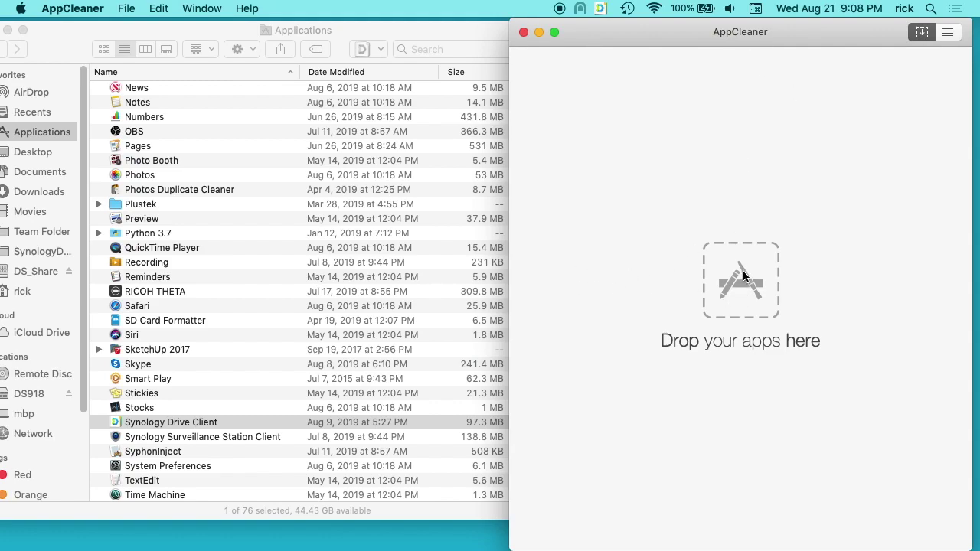
click(948, 34)
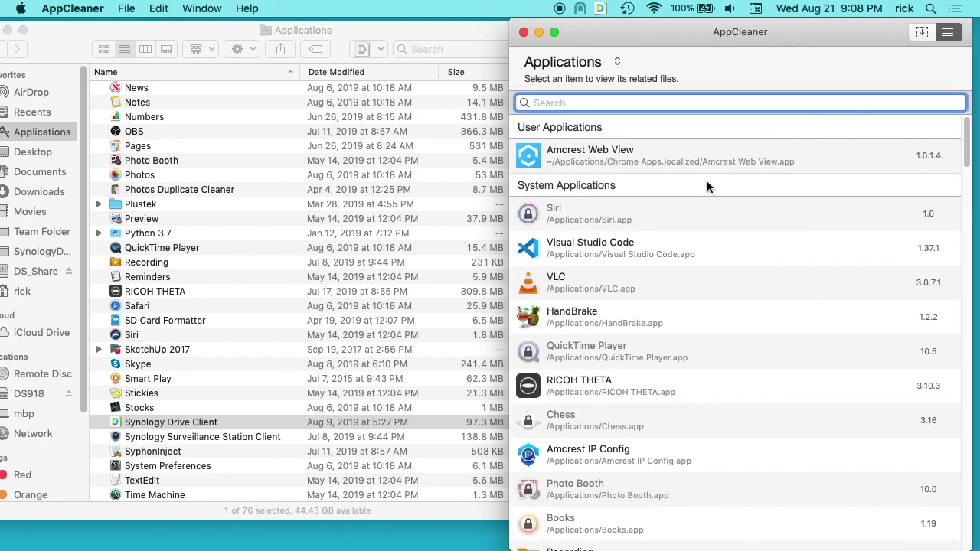
click(632, 247)
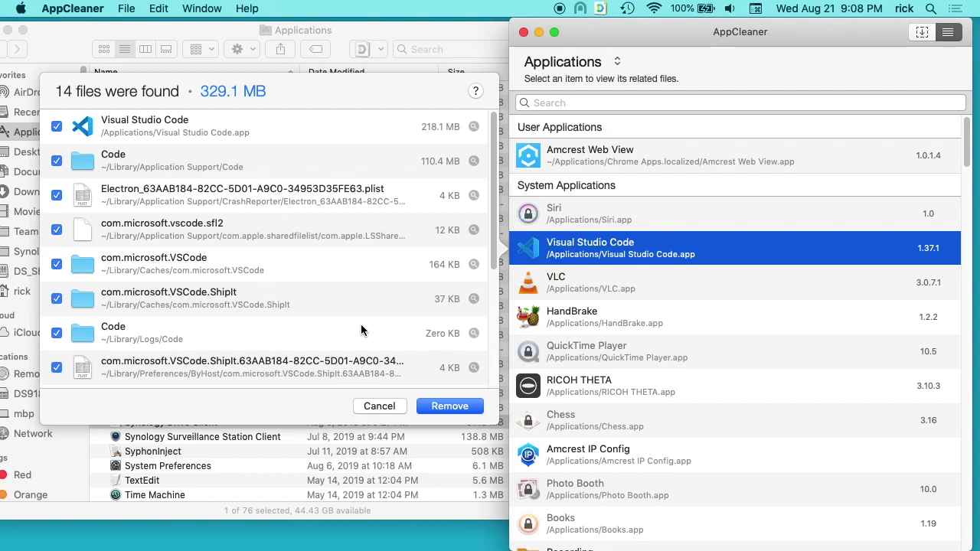
scroll(360, 323, down, 5)
scroll(360, 322, up, 5)
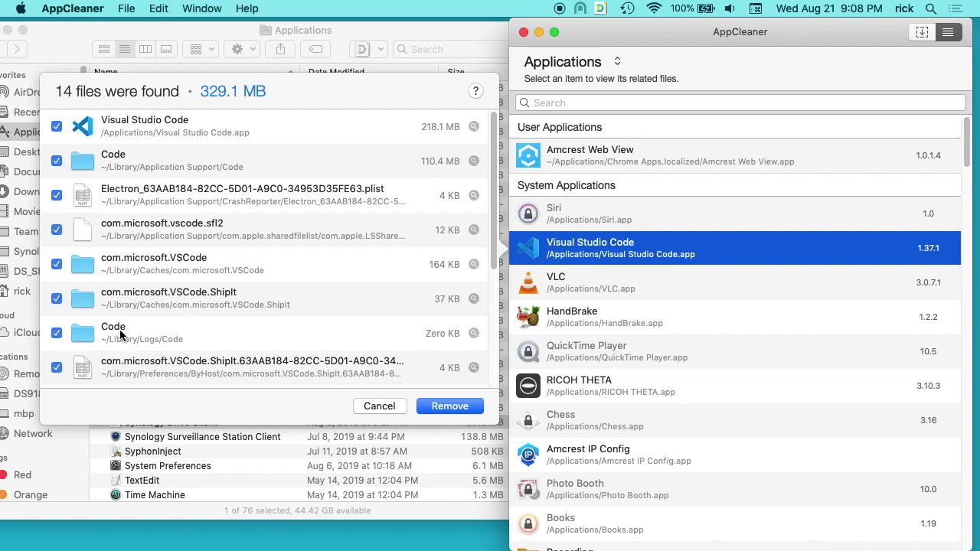
click(379, 406)
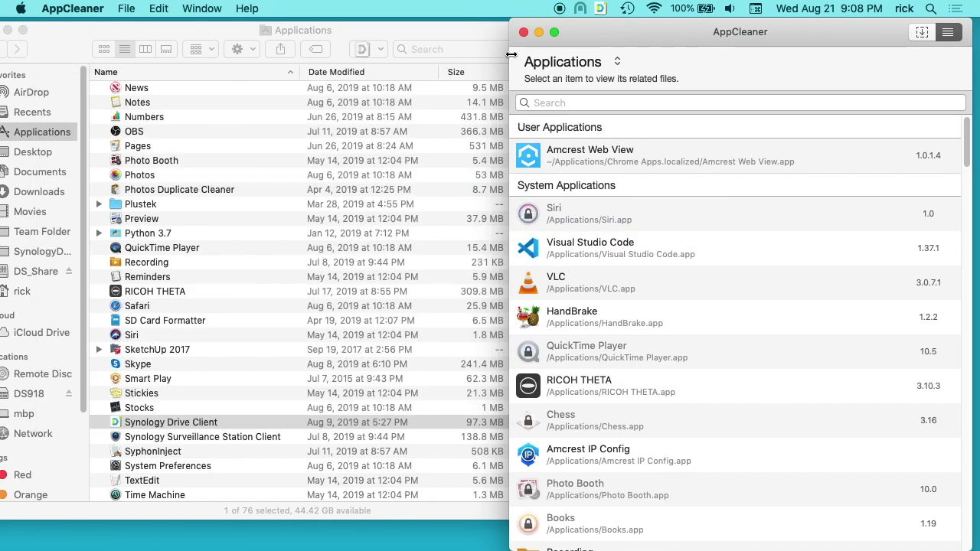
click(922, 35)
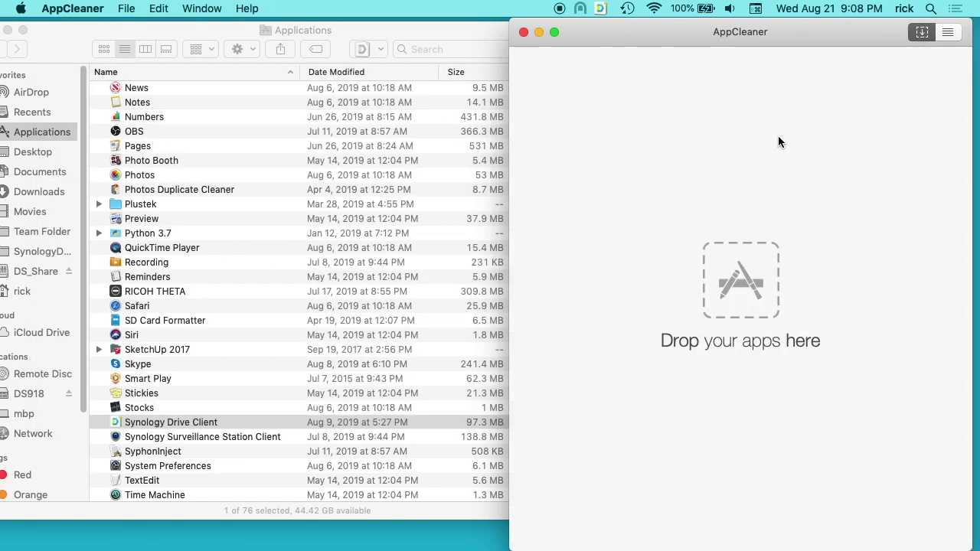